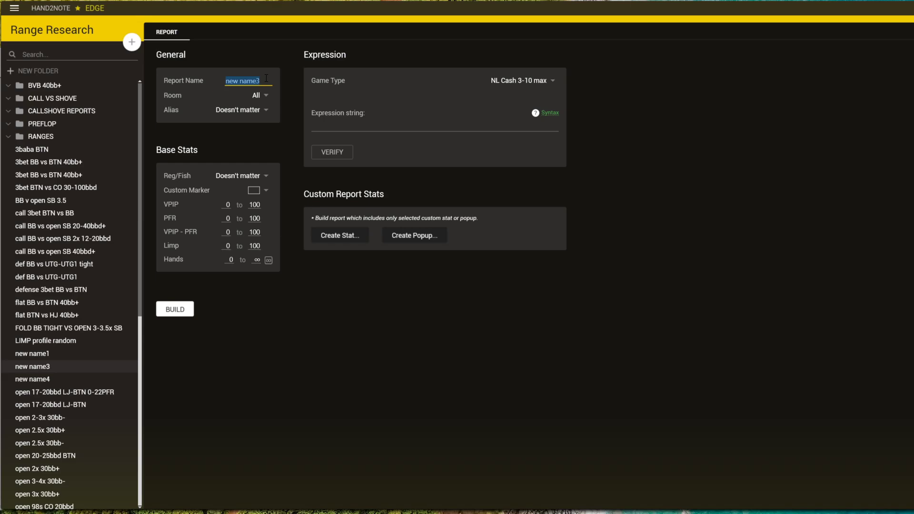
# Name the report "X/R BB vs BTN 50bbd A high" and set its game type to Tourney 3-10 max.
pyautogui.write('X/R')
pyautogui.write('BB vs BTN 50bbd')
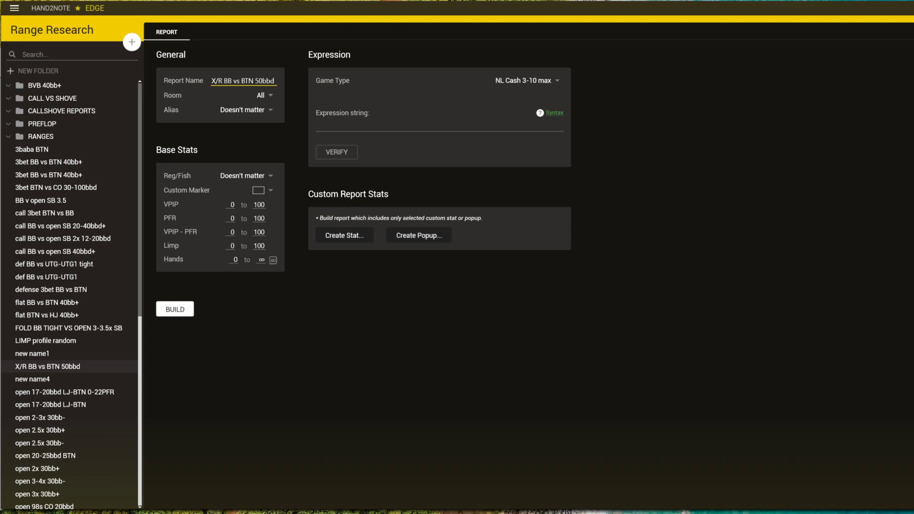
pyautogui.write('A h')
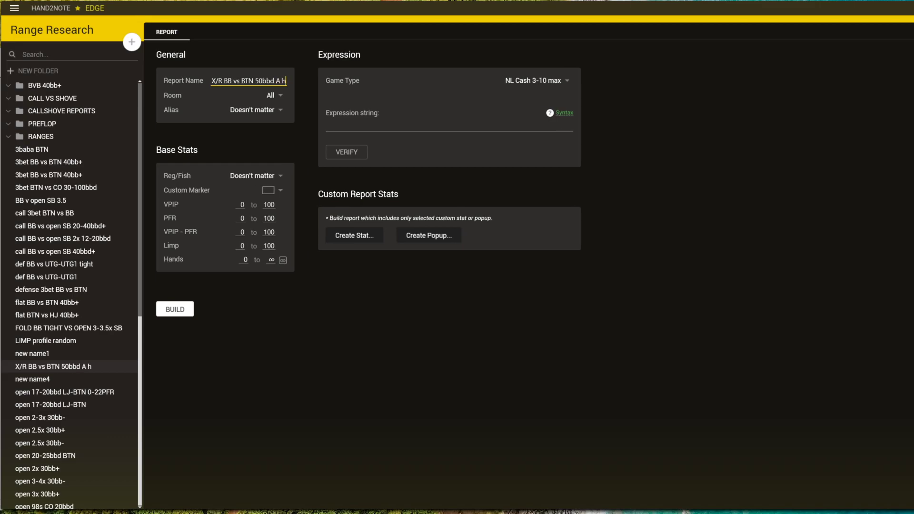
pyautogui.write('igh')
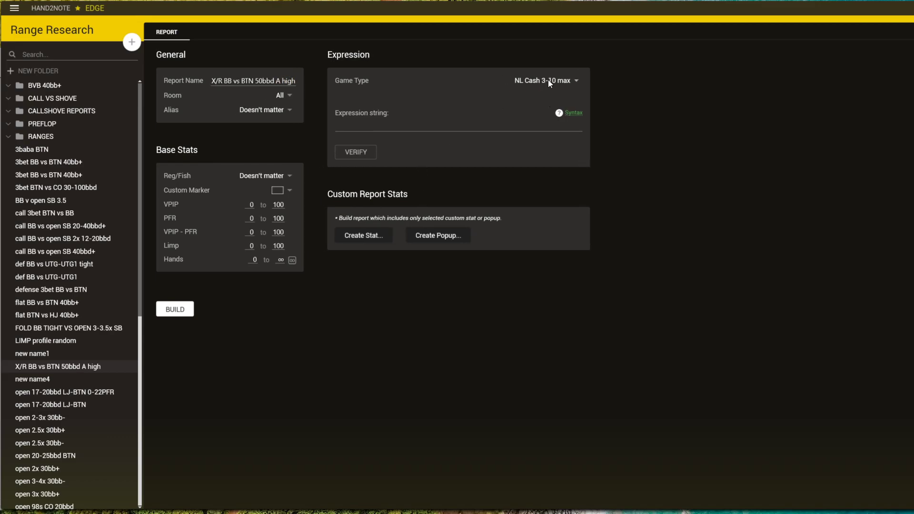
pyautogui.click(549, 82)
pyautogui.click(553, 98)
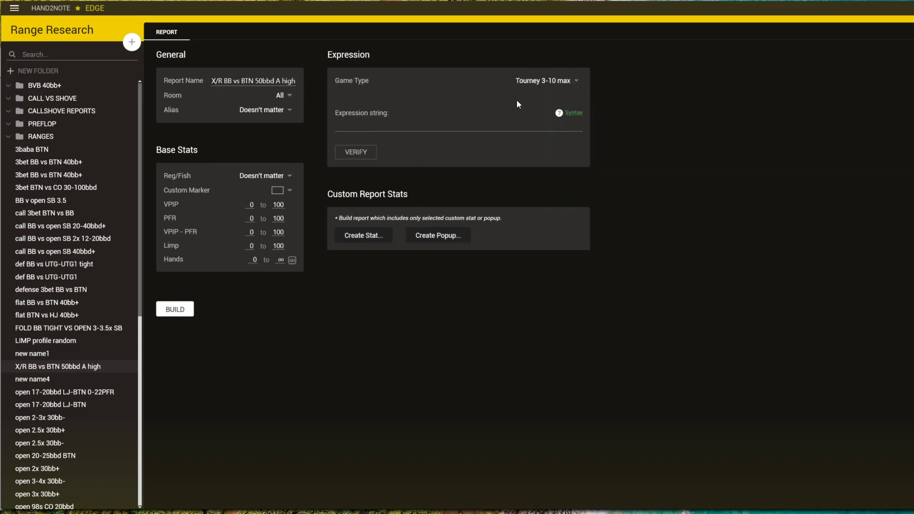
# Create a custom stat with a preflop villain raise from BTN only, as the first non-fold action on the street.
pyautogui.click(361, 238)
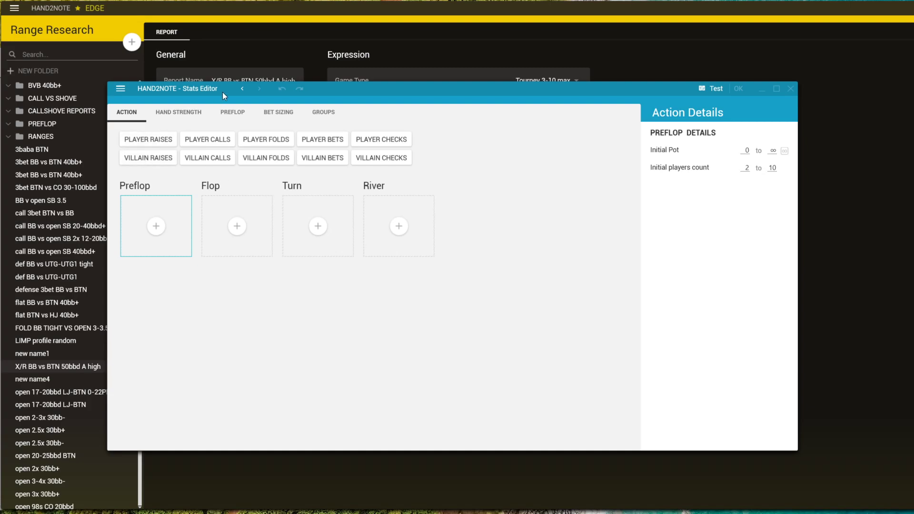
pyautogui.moveTo(389, 89); pyautogui.dragTo(403, 102)
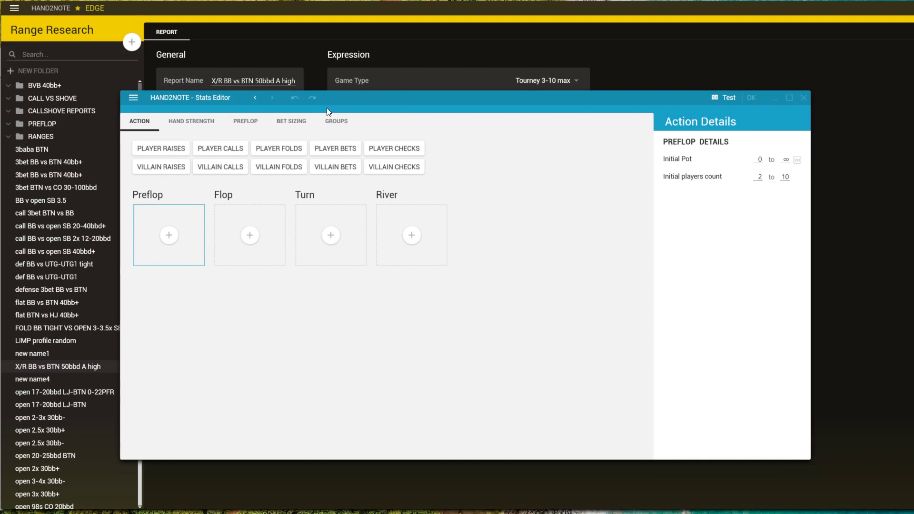
pyautogui.click(165, 167)
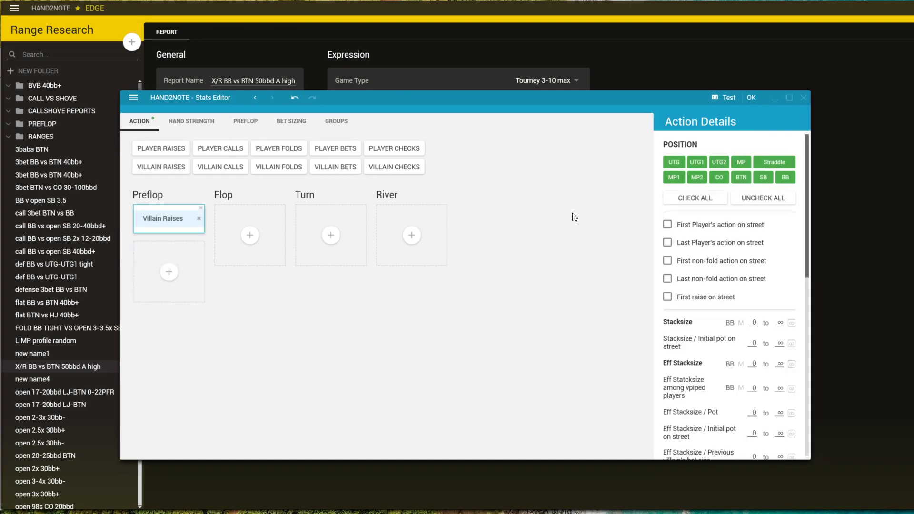
pyautogui.click(771, 196)
pyautogui.click(741, 177)
pyautogui.click(667, 261)
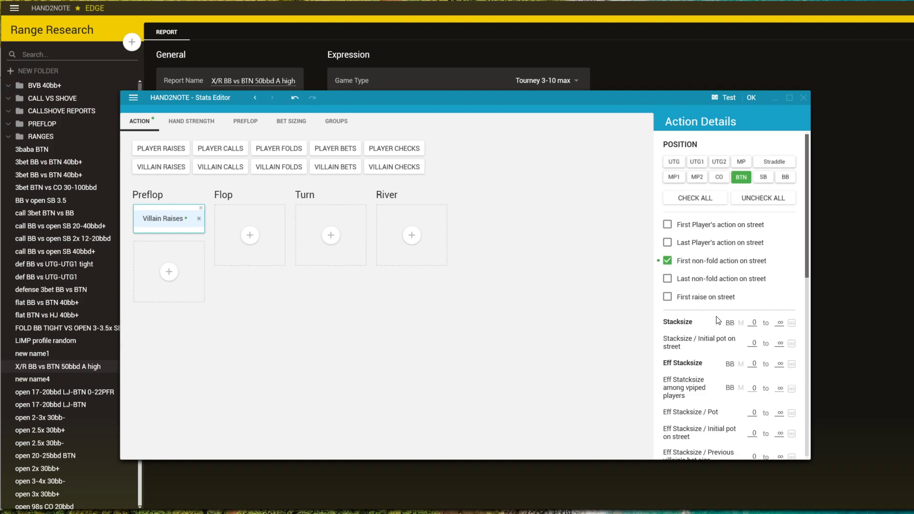
# Set the villain raise's minimum stacksize to 50 BB and its maximum bet size to 2.5 with the M unit.
pyautogui.scroll(-1, 717, 319)
pyautogui.click(753, 277)
pyautogui.write('50')
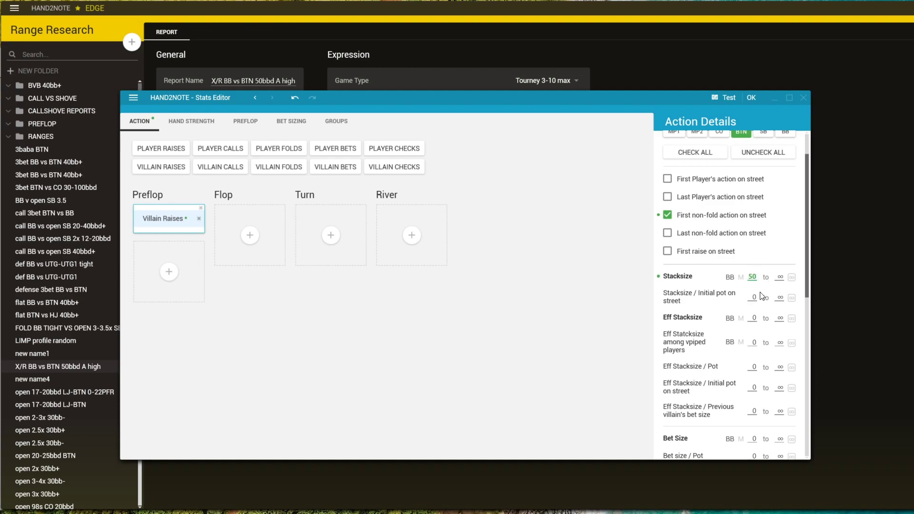
pyautogui.scroll(-2, 722, 396)
pyautogui.click(741, 348)
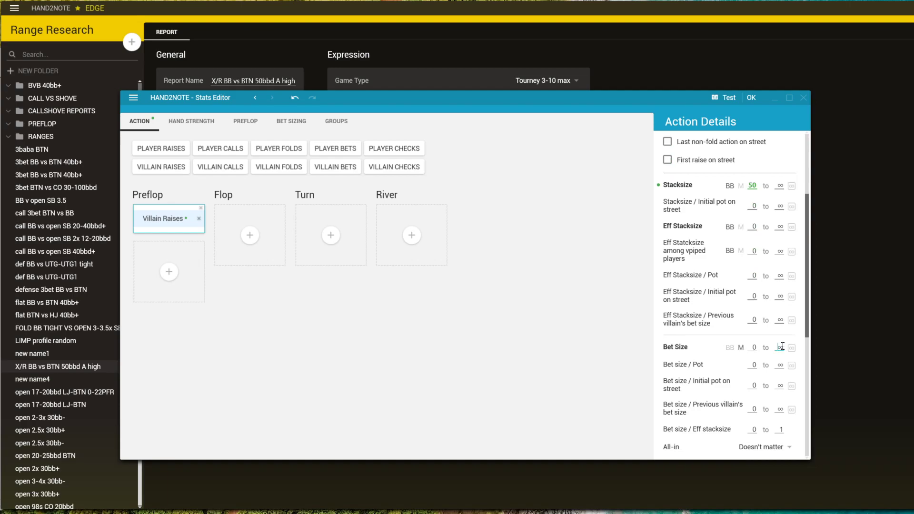
pyautogui.click(779, 347)
pyautogui.write('2.5')
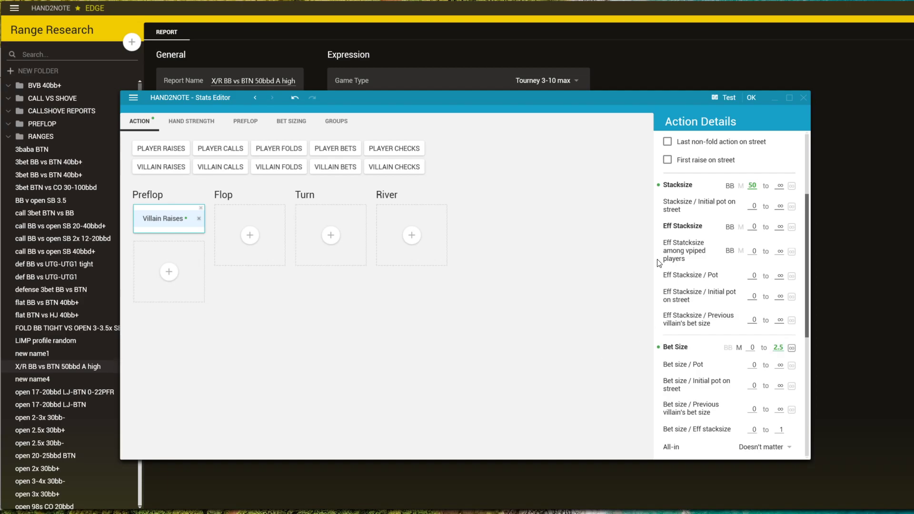
pyautogui.scroll(3, 710, 214)
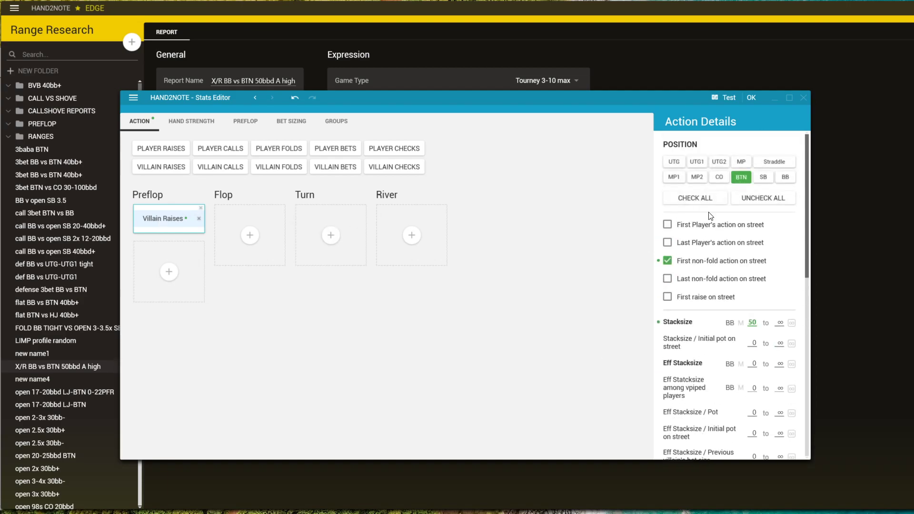
# Add a preflop player call from BB only, with a minimum stacksize of 50 BB.
pyautogui.click(216, 152)
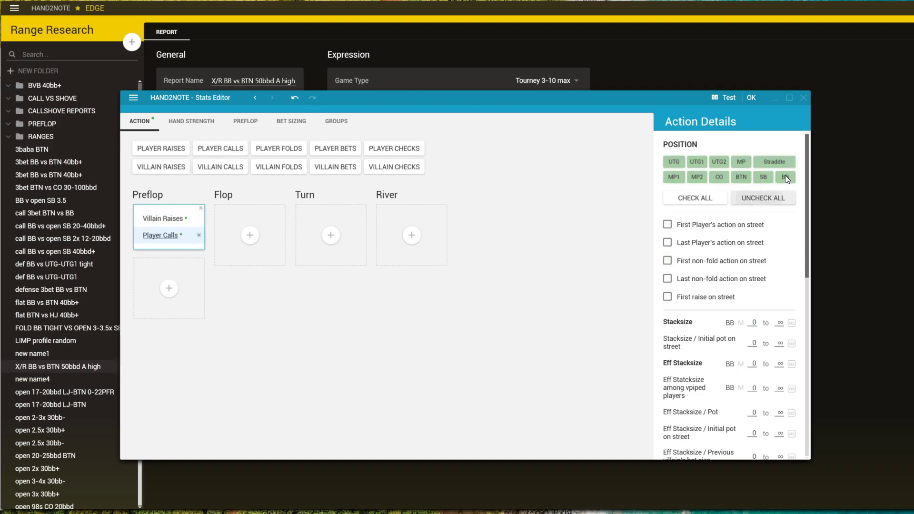
pyautogui.click(786, 178)
pyautogui.click(754, 323)
pyautogui.write('50')
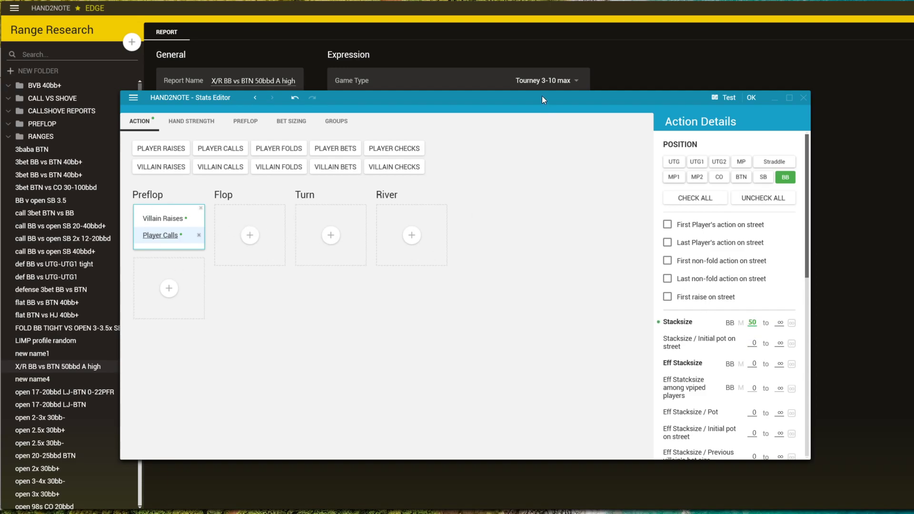
# Test the stat with its preflop actions, check the matching hands, and close the test results.
pyautogui.moveTo(543, 97); pyautogui.dragTo(321, 109)
pyautogui.click(509, 110)
pyautogui.moveTo(412, 112); pyautogui.dragTo(288, 116)
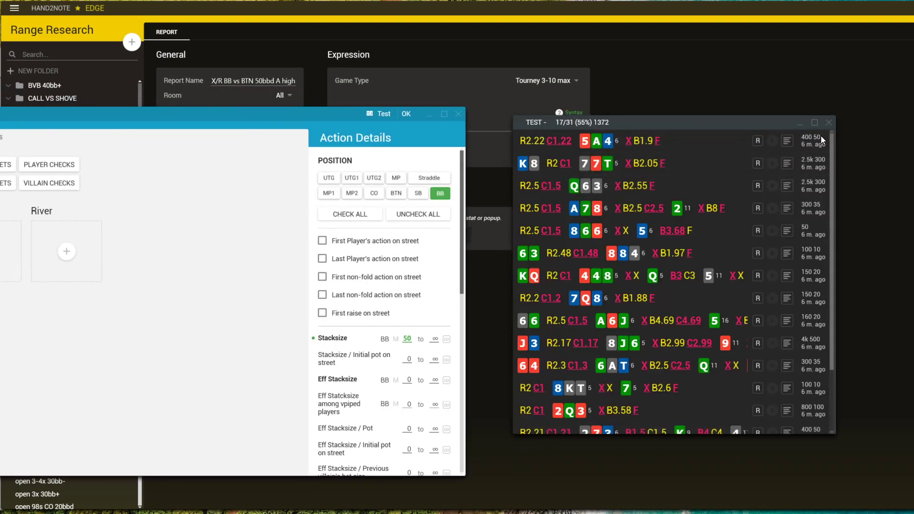
pyautogui.click(829, 123)
pyautogui.moveTo(230, 114); pyautogui.dragTo(630, 104)
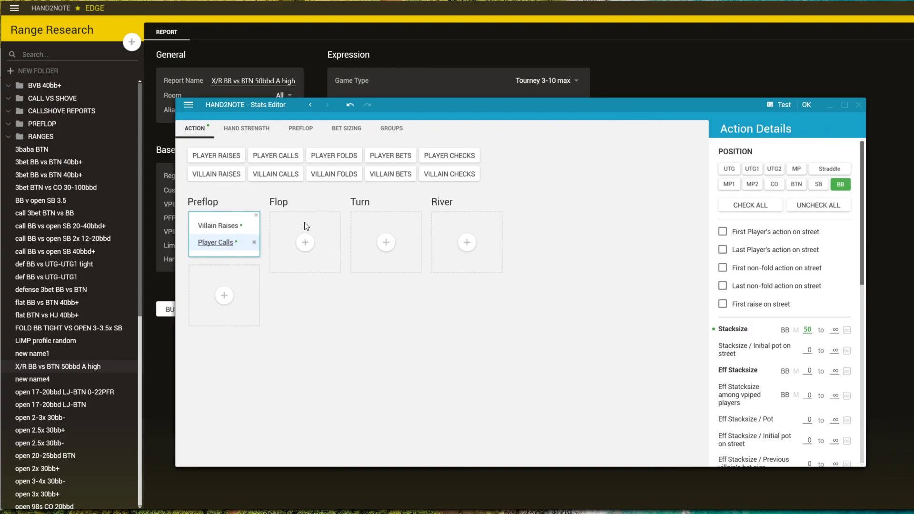
# Add the flop sequence Player Checks, Villain Bets, Player Raises to the stat.
pyautogui.click(305, 242)
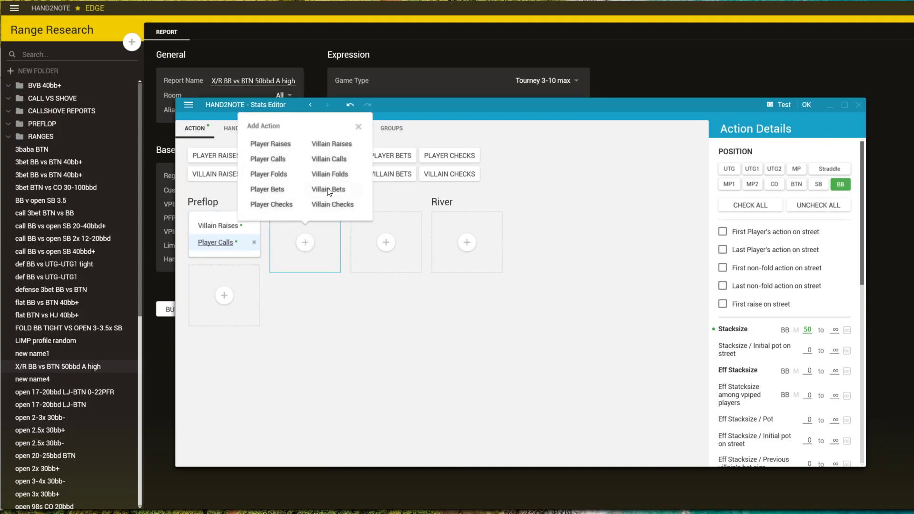
pyautogui.click(273, 204)
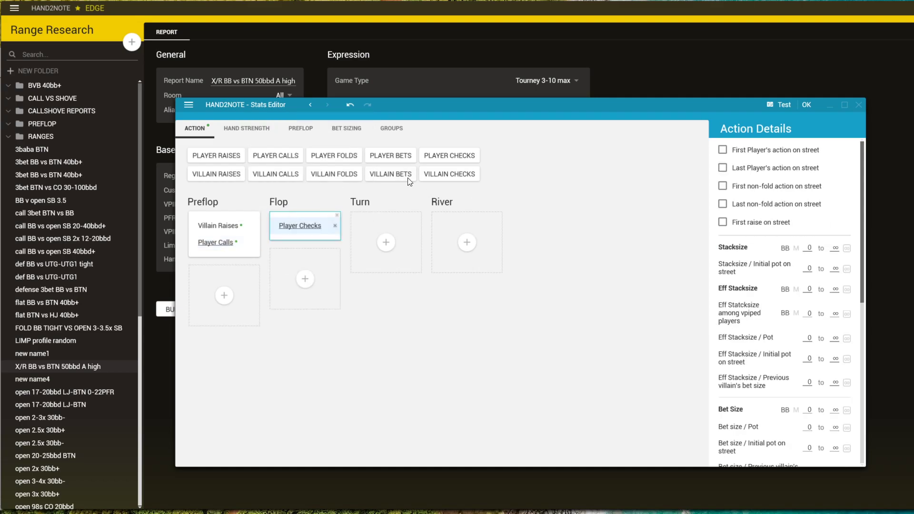
pyautogui.click(391, 174)
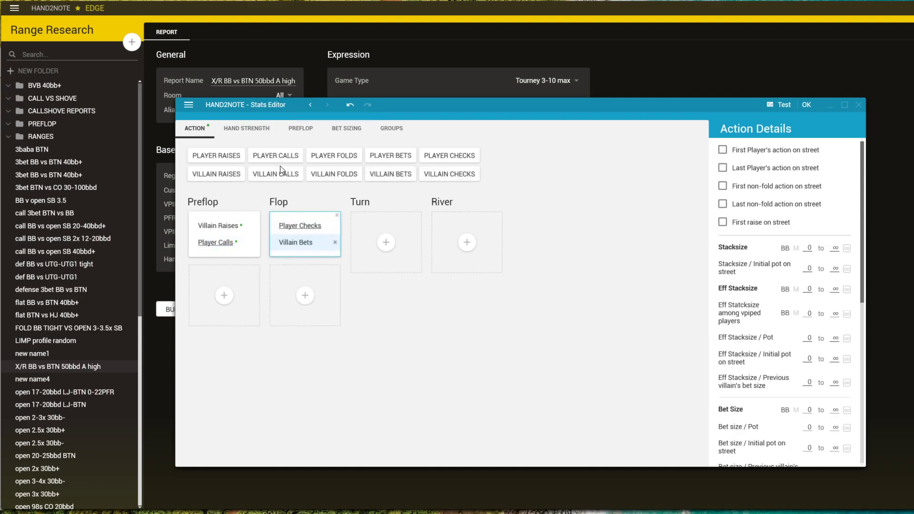
pyautogui.click(210, 155)
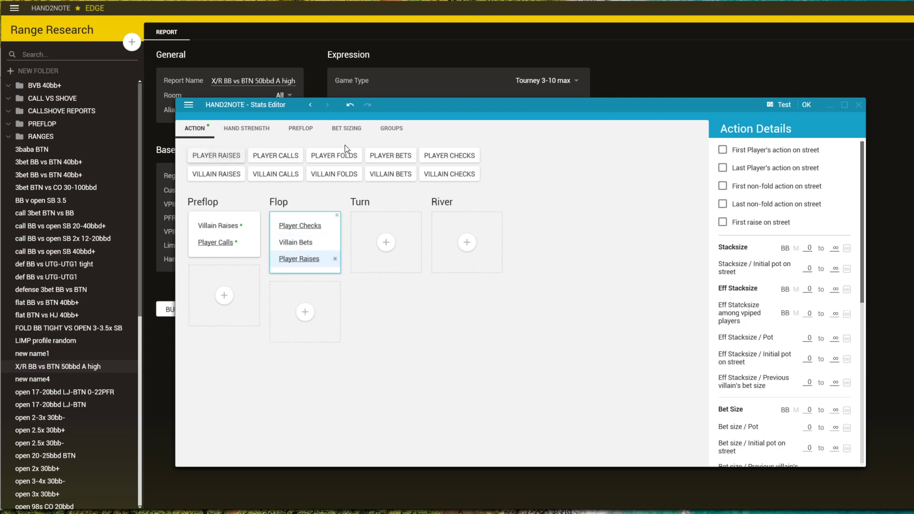
# Review the details of the flop check and villain bet, and test the stat to list matching hands.
pyautogui.moveTo(436, 107); pyautogui.dragTo(328, 88)
pyautogui.click(193, 207)
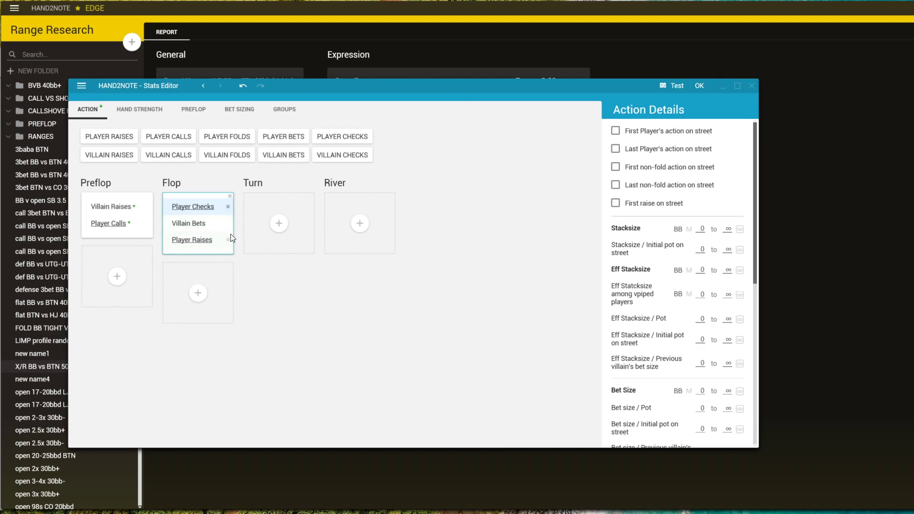
pyautogui.click(193, 225)
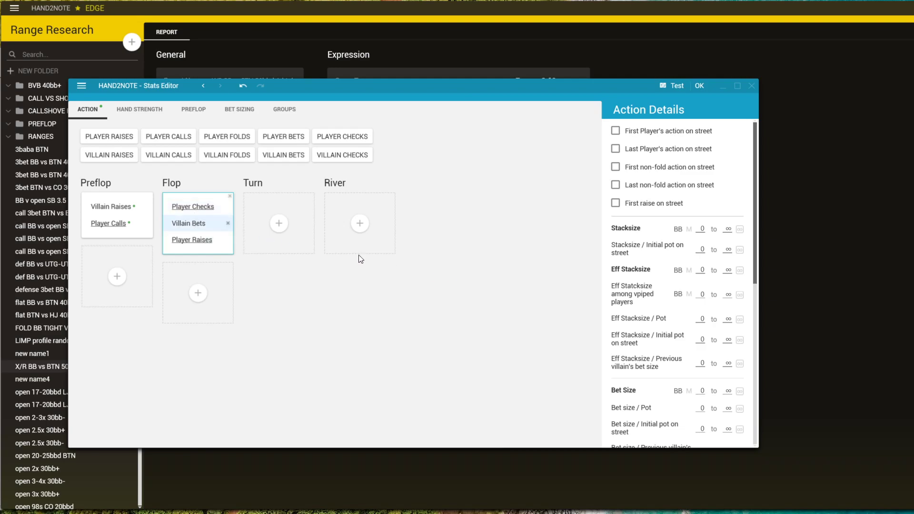
pyautogui.scroll(-3, 665, 333)
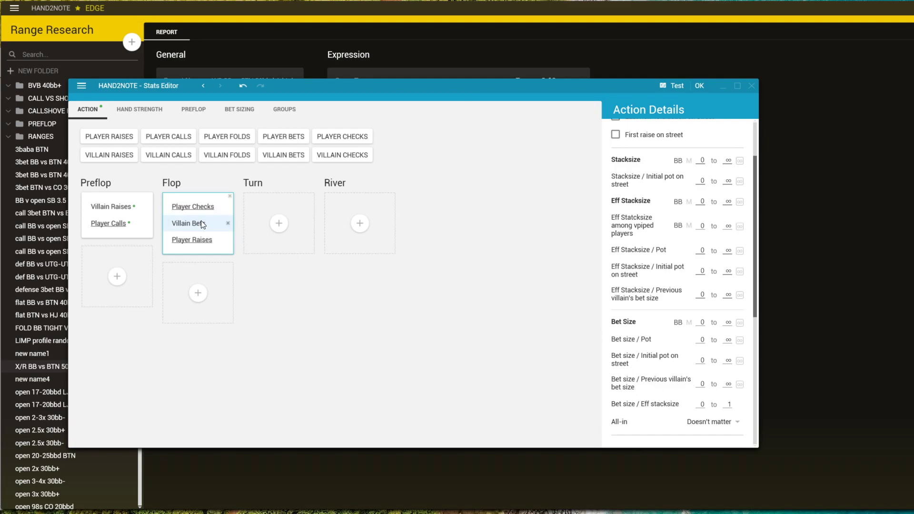
pyautogui.click(669, 85)
pyautogui.moveTo(528, 86); pyautogui.dragTo(319, 85)
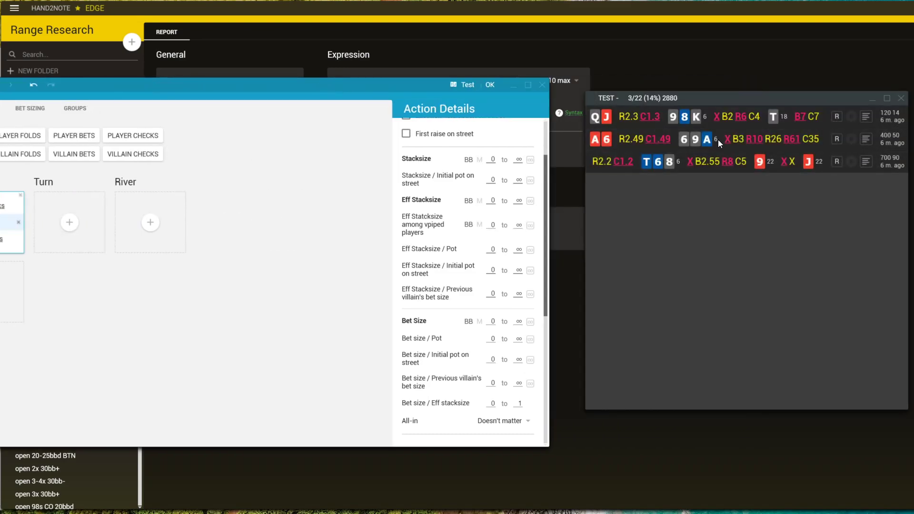
# Replay the first hand in the test results action by action up to the player's flop check-raise.
pyautogui.click(838, 117)
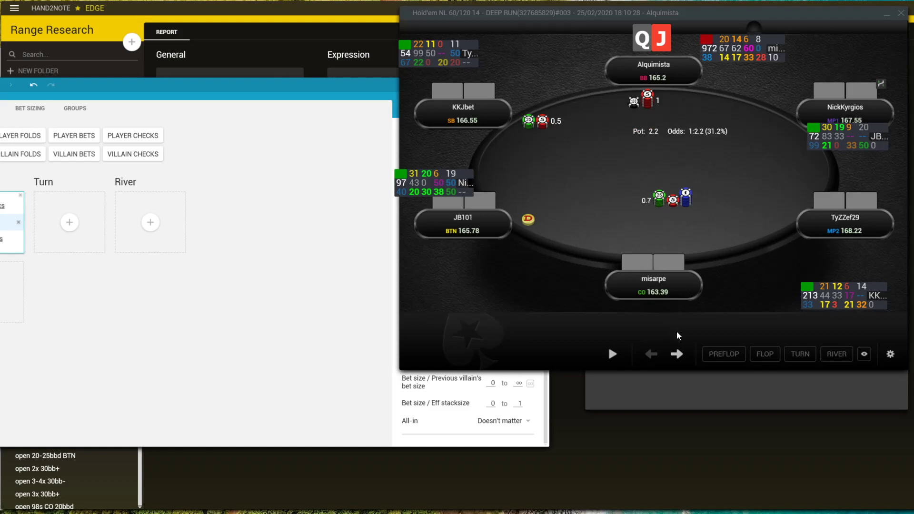
pyautogui.click(677, 354)
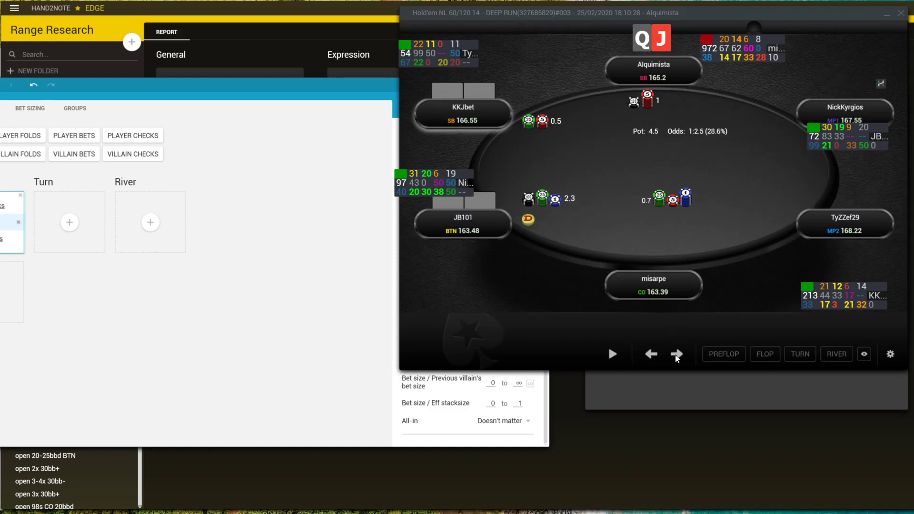
pyautogui.click(676, 356)
pyautogui.click(675, 357)
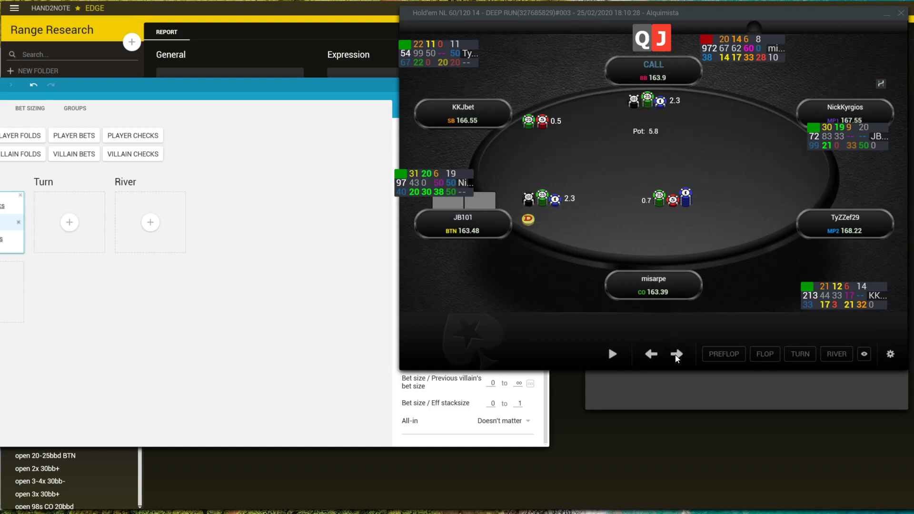
pyautogui.click(676, 356)
pyautogui.click(676, 356)
pyautogui.click(675, 356)
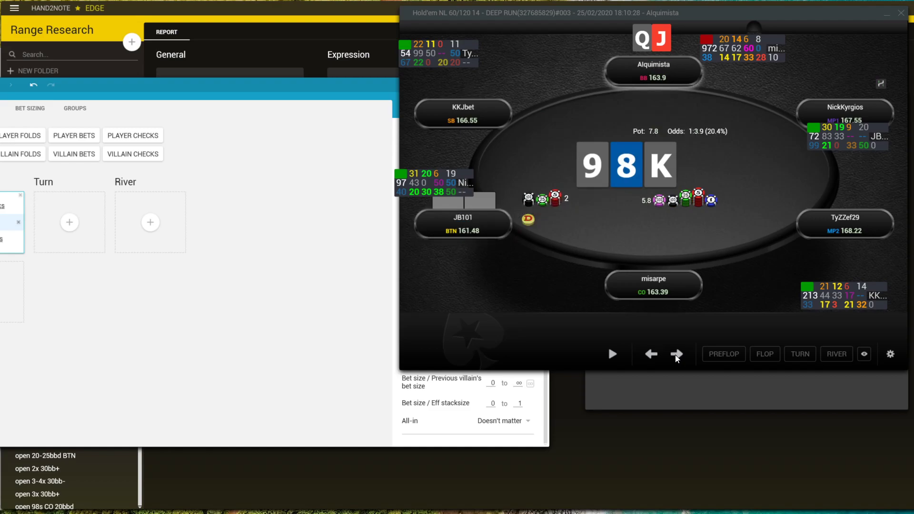
pyautogui.click(676, 357)
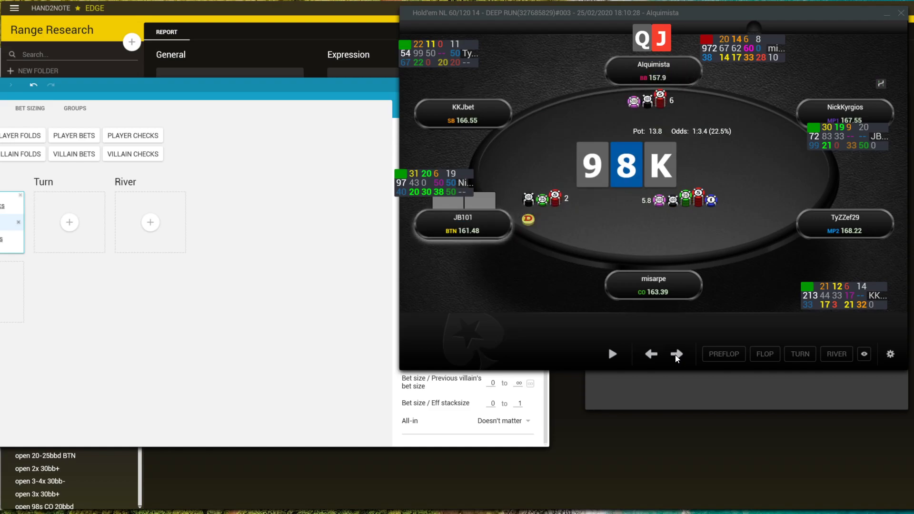
# Close the hand replay and the test results, and open the stat's hand strength filters.
pyautogui.click(901, 13)
pyautogui.moveTo(406, 84); pyautogui.dragTo(614, 85)
pyautogui.click(900, 99)
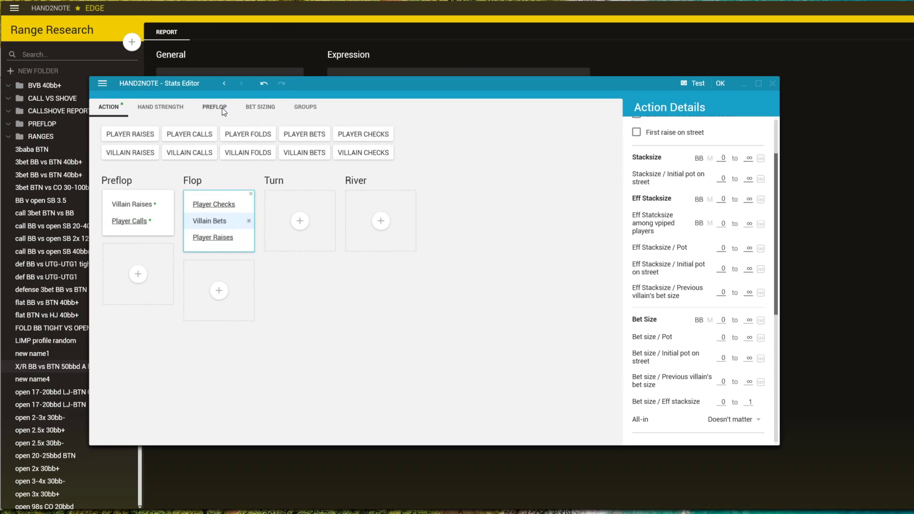
pyautogui.click(170, 112)
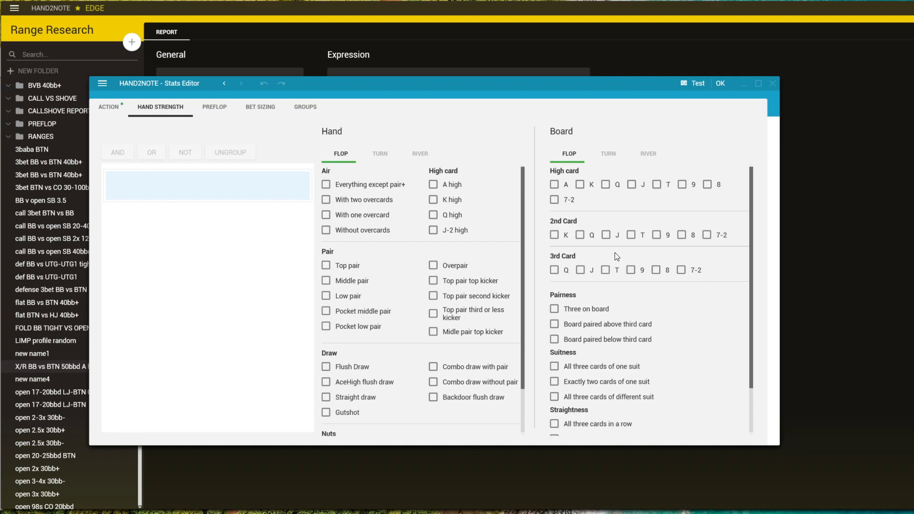
# Try the A high card and Three on board conditions for the flop board, clearing each one again.
pyautogui.click(555, 185)
pyautogui.click(556, 185)
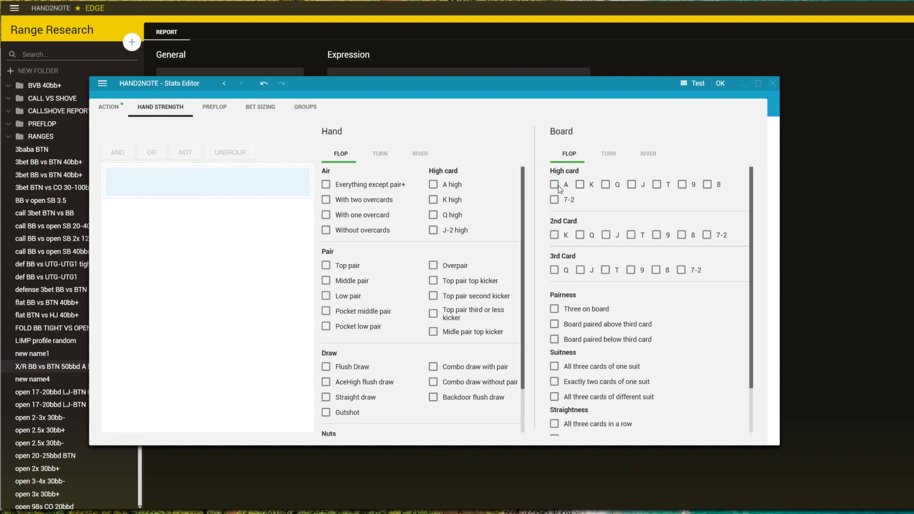
pyautogui.click(555, 184)
pyautogui.click(553, 185)
pyautogui.scroll(-1, 604, 357)
pyautogui.click(554, 265)
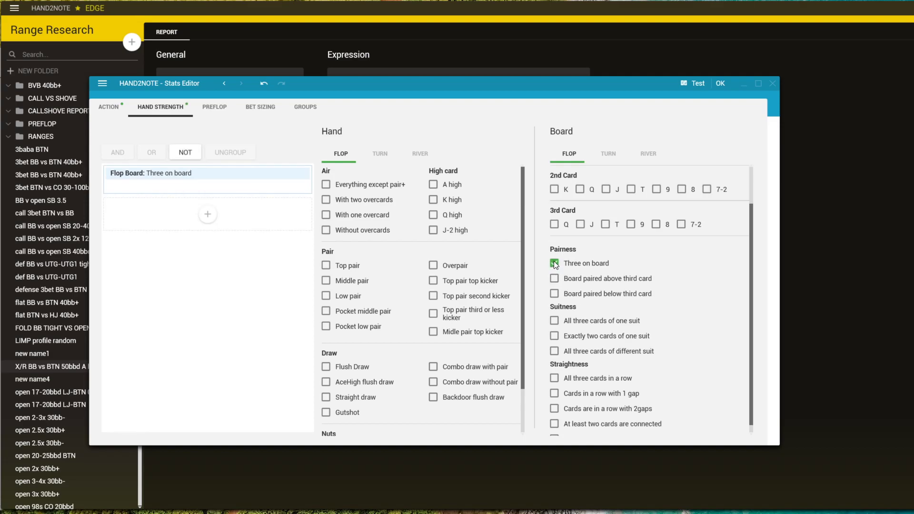
pyautogui.click(555, 263)
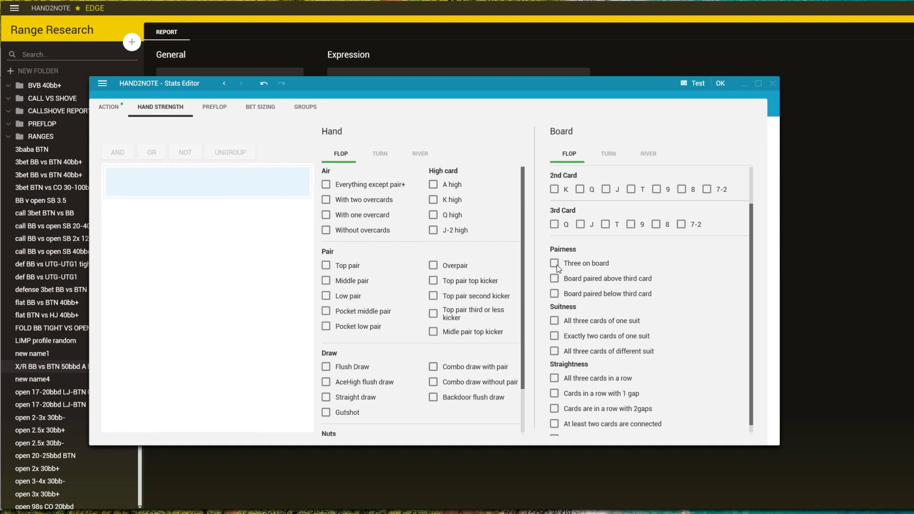
pyautogui.scroll(2, 560, 266)
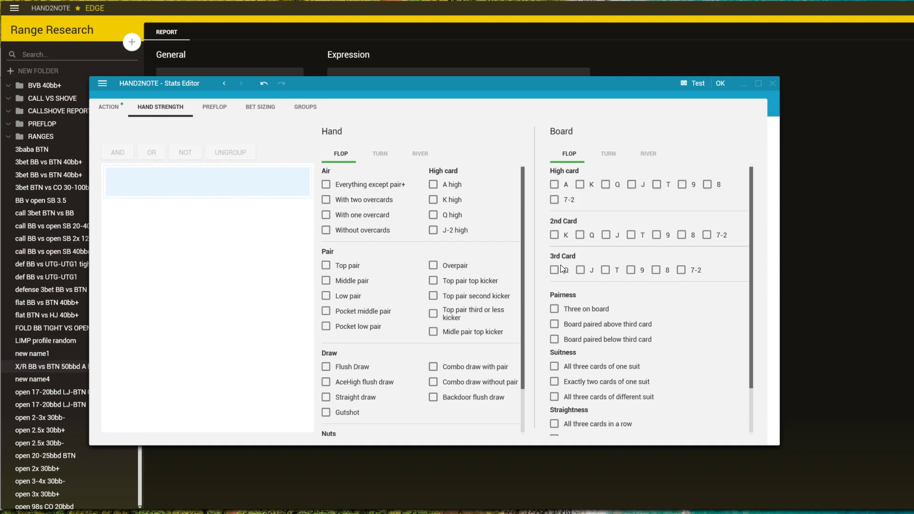
# Restrict the stat to flop boards whose high card is A, and test it to list matching hands.
pyautogui.click(555, 184)
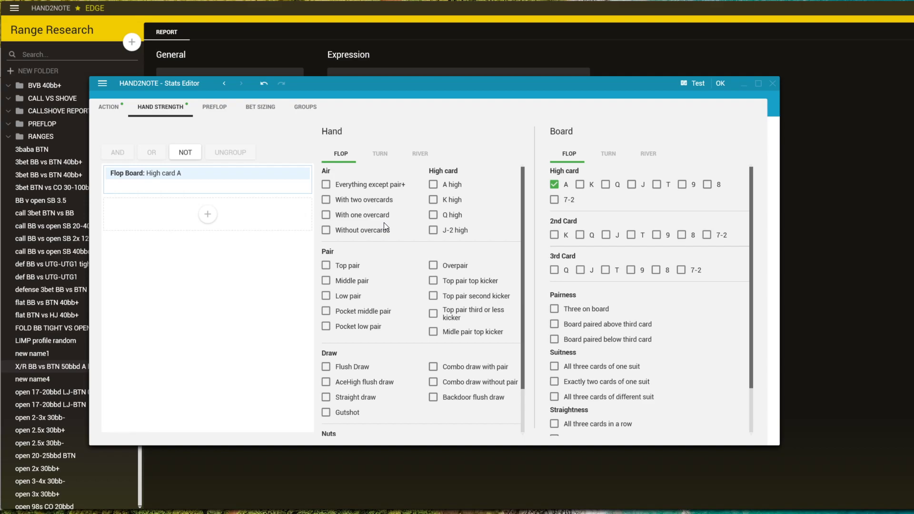
pyautogui.click(704, 86)
pyautogui.moveTo(601, 84); pyautogui.dragTo(457, 93)
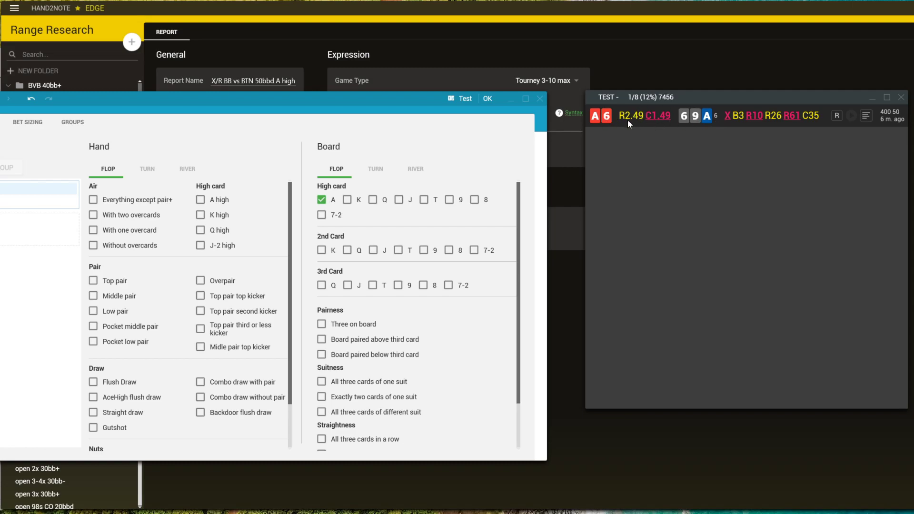
# Replay the A6 hand from the test results up to the player's flop check-raise, and close the replay and the results.
pyautogui.click(837, 117)
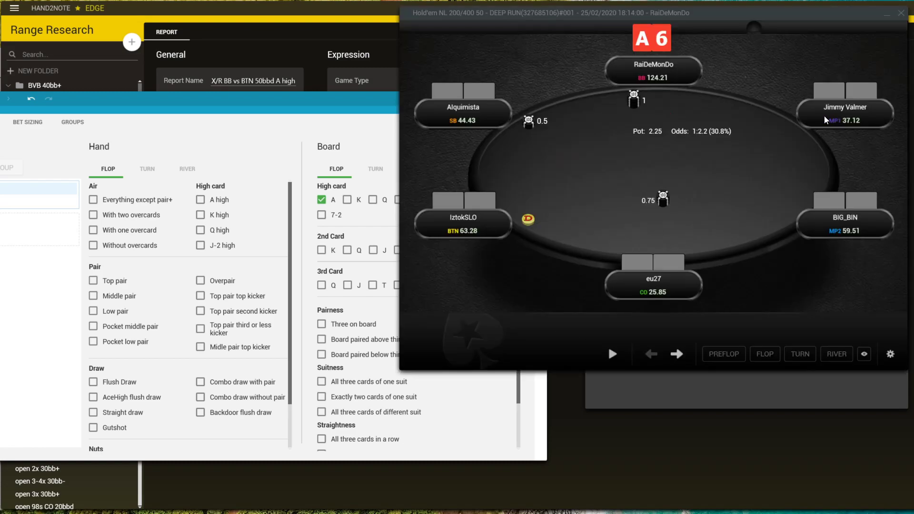
pyautogui.click(676, 353)
pyautogui.click(677, 352)
pyautogui.click(677, 353)
pyautogui.click(677, 352)
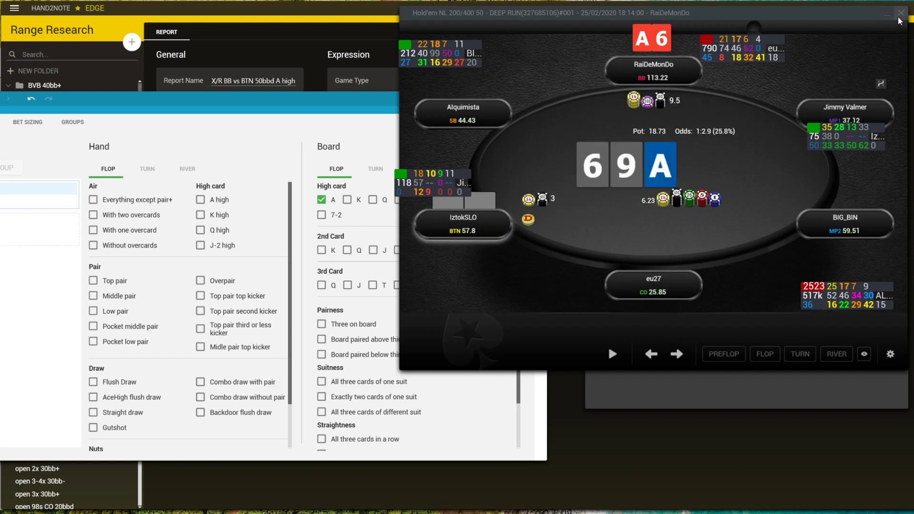
pyautogui.click(900, 19)
pyautogui.click(900, 103)
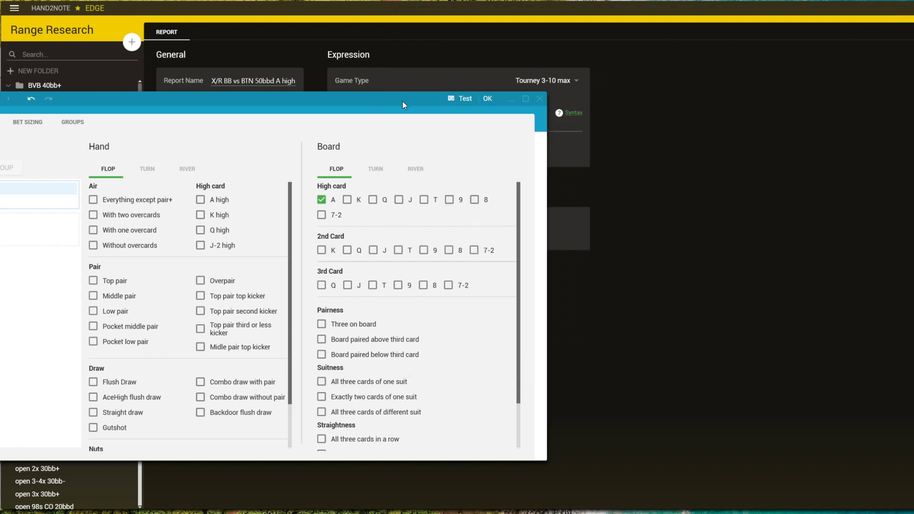
# Accept the edited stat and build the report, and bring up the hands behind the postflop diagram's 2pair+ category.
pyautogui.click(487, 99)
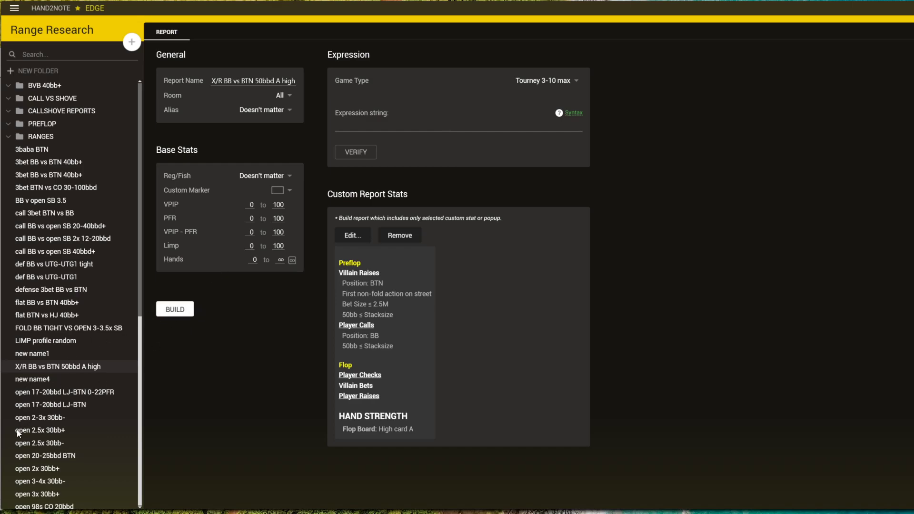
pyautogui.click(174, 310)
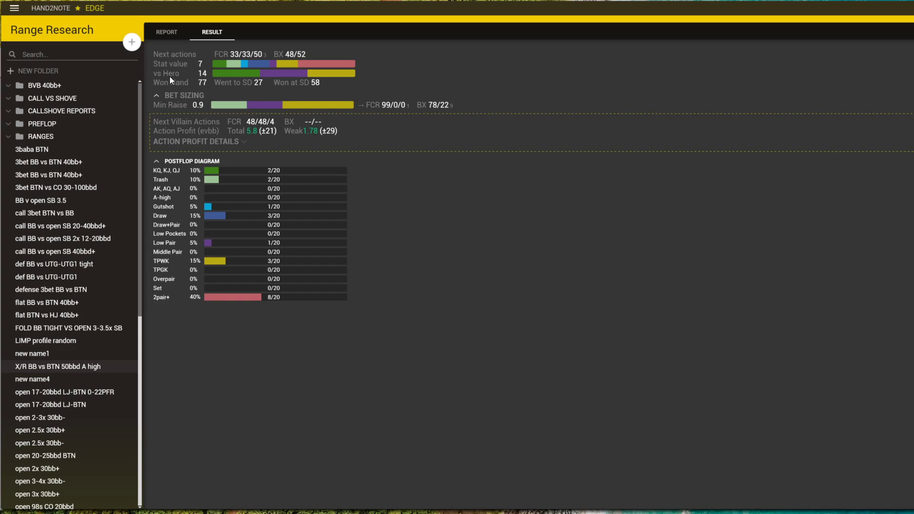
pyautogui.moveTo(202, 75)
pyautogui.moveTo(215, 173)
pyautogui.moveTo(211, 301)
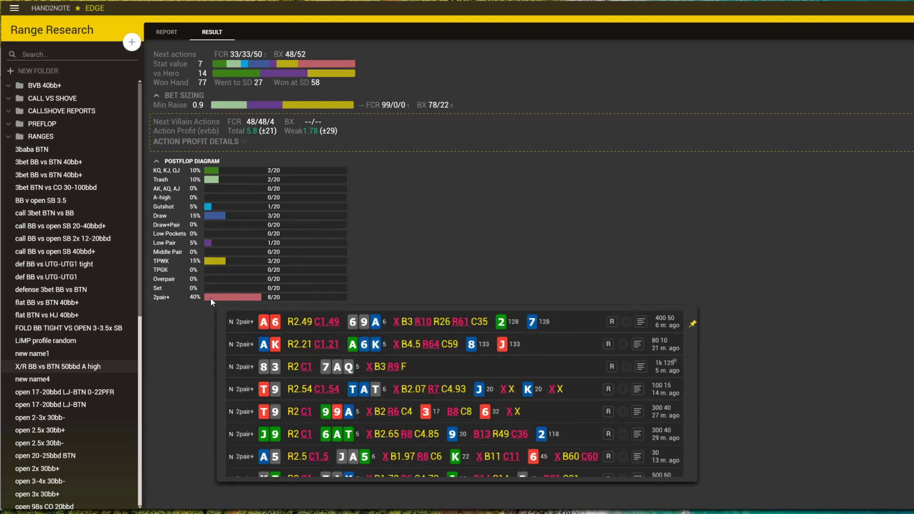